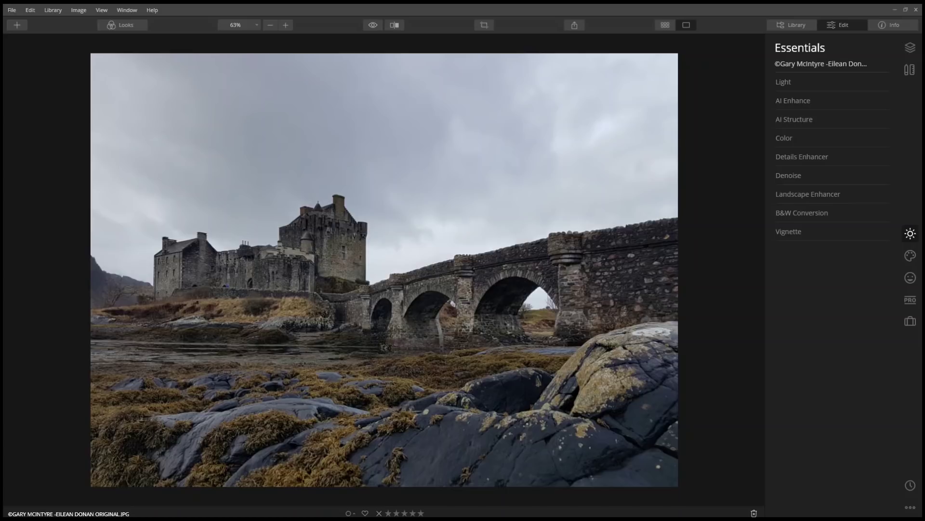
- Switch the tool panel from Essentials to the Creative effects list
{"action": "left_click", "coordinate": [911, 256]}
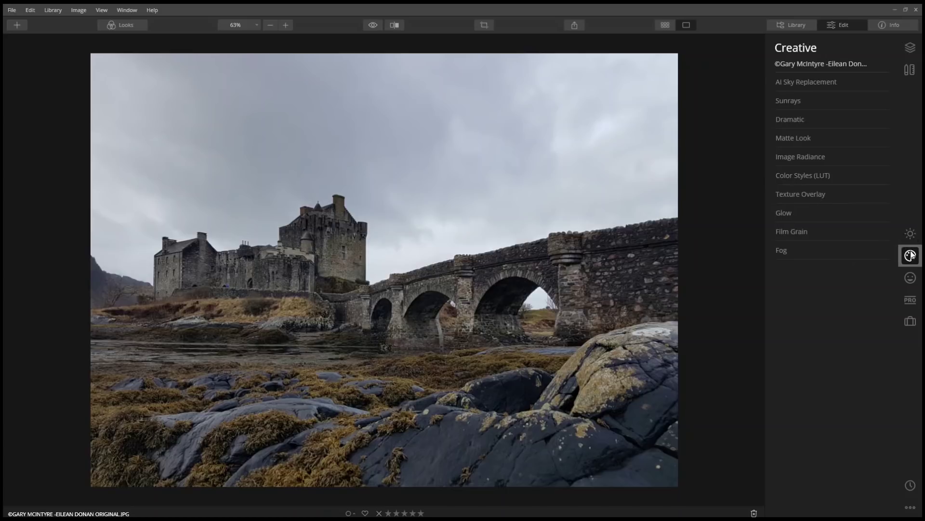
- Open AI Sky Replacement and try the Blue Sky 4 preset
{"action": "left_click", "coordinate": [826, 86]}
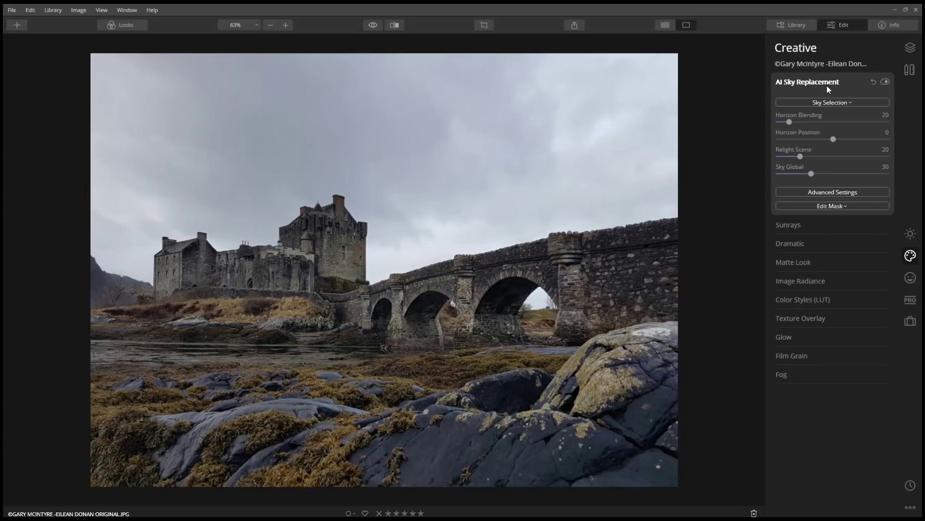
{"action": "left_click", "coordinate": [840, 102]}
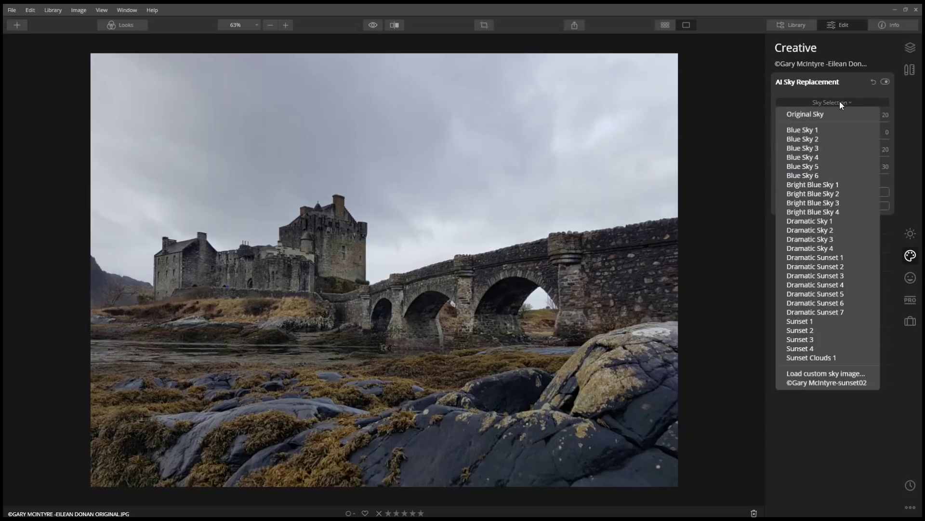
{"action": "left_click", "coordinate": [826, 157]}
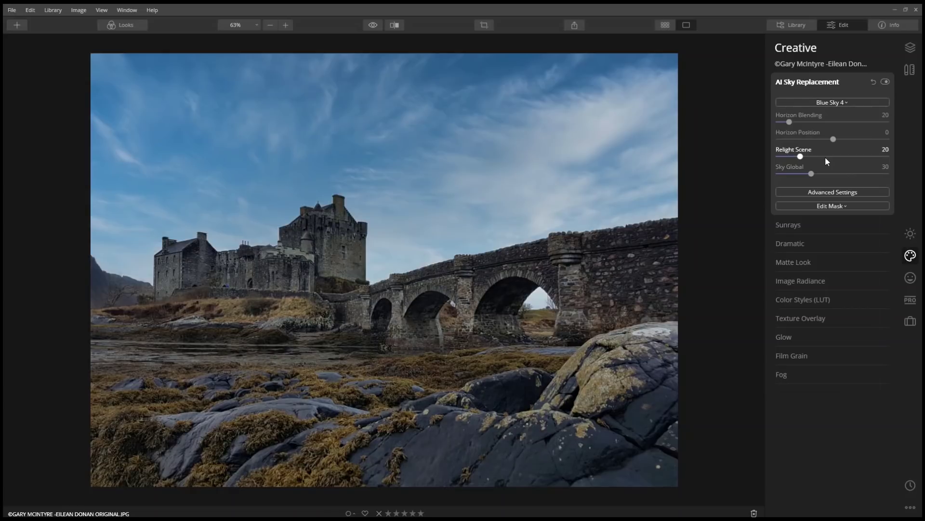
- Load the custom sunset sky image and adjust horizon blending and position
{"action": "left_click", "coordinate": [839, 101]}
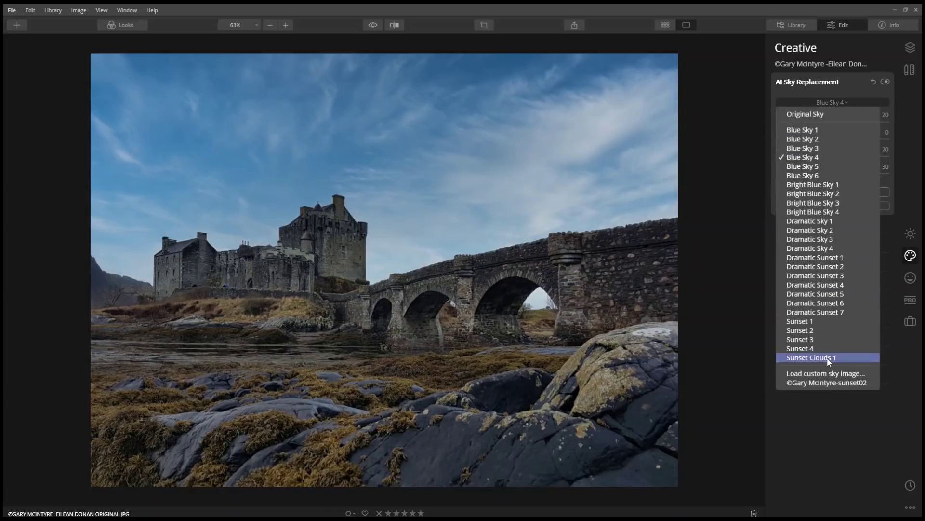
{"action": "left_click", "coordinate": [826, 374]}
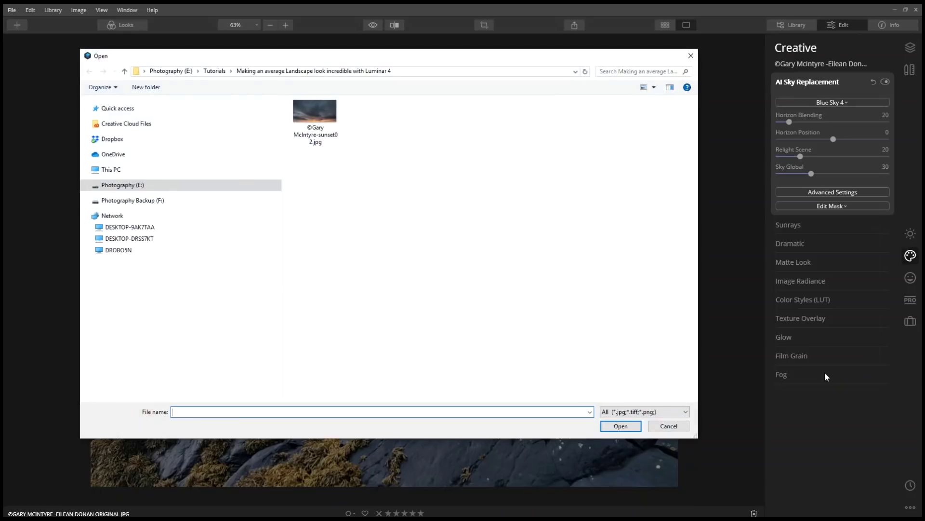
{"action": "left_click", "coordinate": [318, 117]}
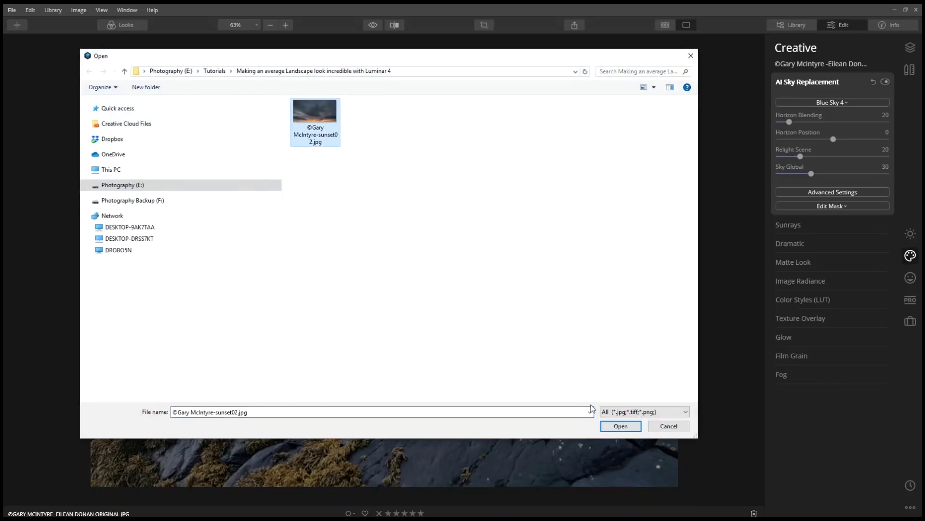
{"action": "left_click", "coordinate": [614, 425]}
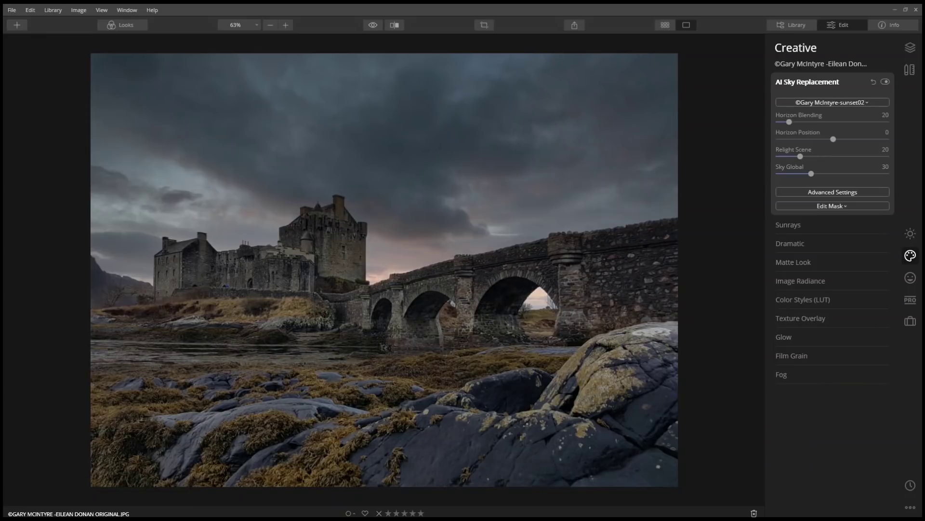
{"action": "left_click_drag", "start_coordinate": [790, 122], "coordinate": [840, 171]}
- Set Close Gaps to 10, flip the sky, Landscape Contrast 23 and Relight Scene 90
{"action": "left_click", "coordinate": [834, 192]}
{"action": "left_click_drag", "start_coordinate": [825, 223], "coordinate": [878, 230]}
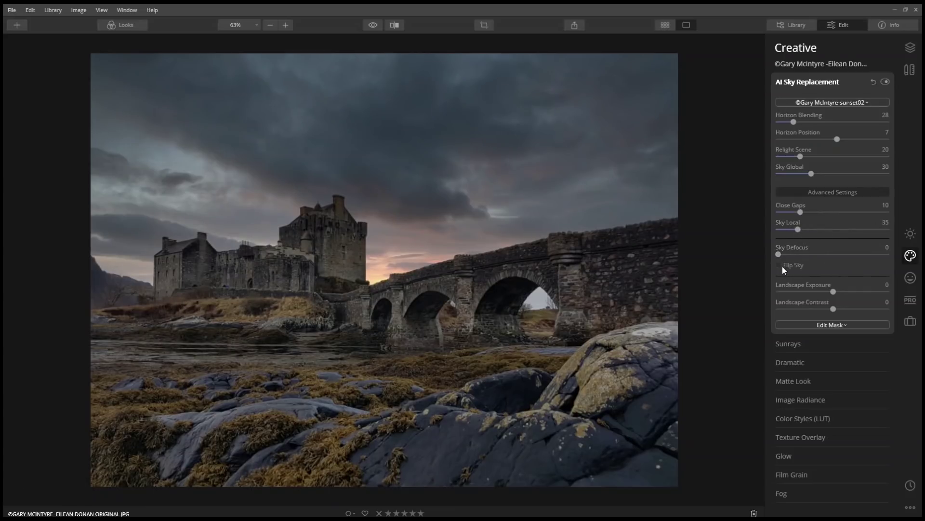
{"action": "left_click", "coordinate": [782, 265]}
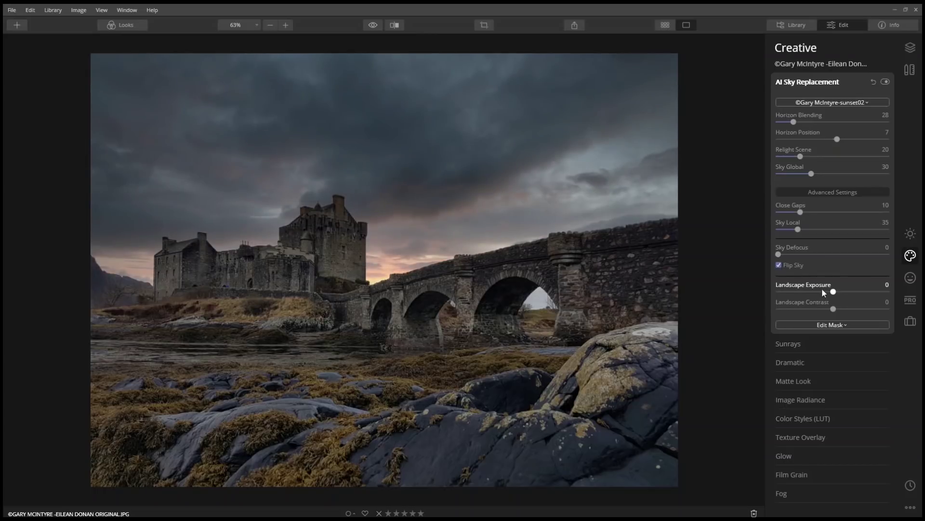
{"action": "left_click_drag", "start_coordinate": [837, 292], "coordinate": [877, 324]}
{"action": "double_click", "coordinate": [878, 293]}
{"action": "left_click_drag", "start_coordinate": [801, 156], "coordinate": [850, 165]}
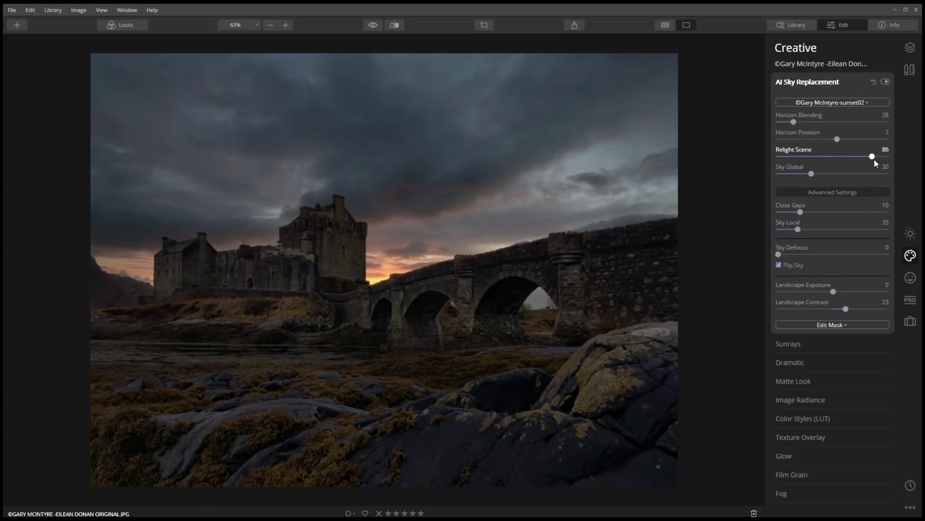
{"action": "left_click_drag", "start_coordinate": [877, 160], "coordinate": [879, 160]}
- Back in Essentials, set the Color Saturation to 28
{"action": "left_click", "coordinate": [822, 82]}
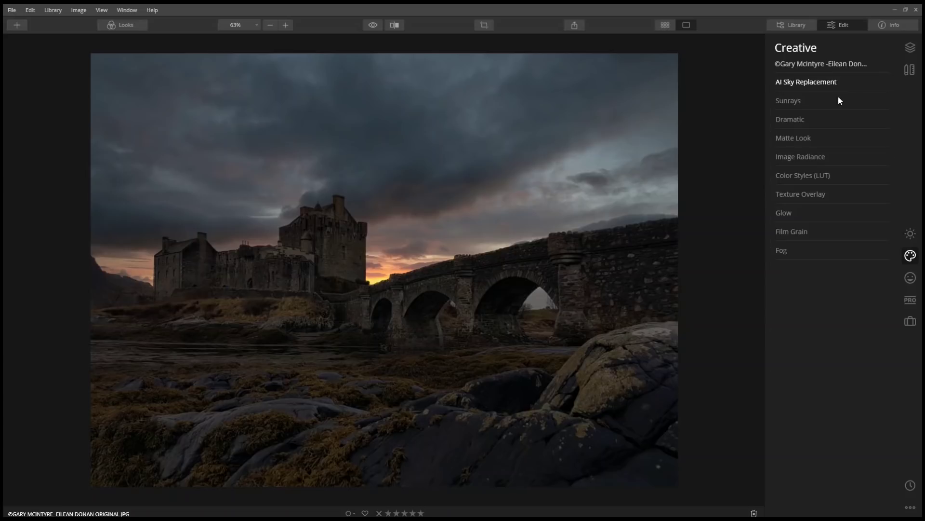
{"action": "left_click", "coordinate": [910, 234]}
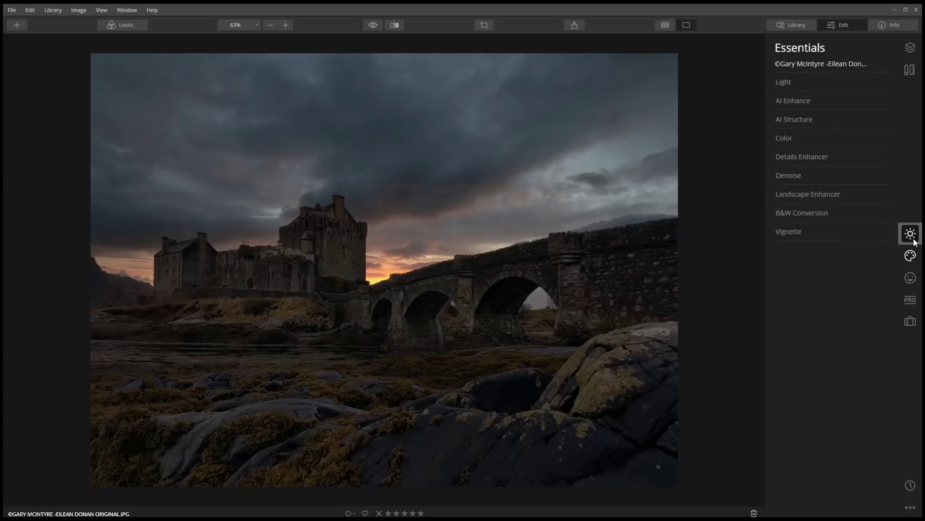
{"action": "left_click", "coordinate": [785, 138]}
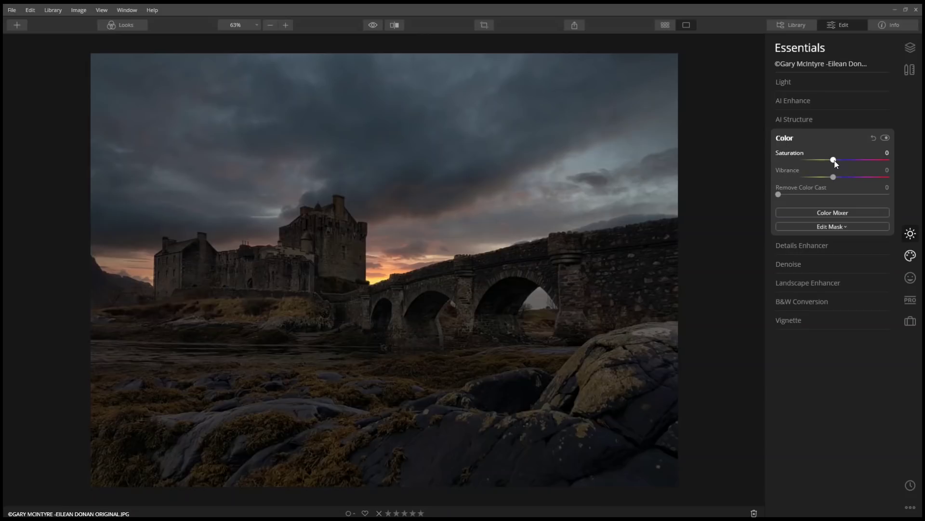
{"action": "mouse_move", "coordinate": [833, 160]}
{"action": "left_mouse_down"}
{"action": "mouse_move", "coordinate": [884, 166]}
{"action": "mouse_move", "coordinate": [871, 185]}
{"action": "mouse_move", "coordinate": [851, 164]}
{"action": "left_mouse_up"}
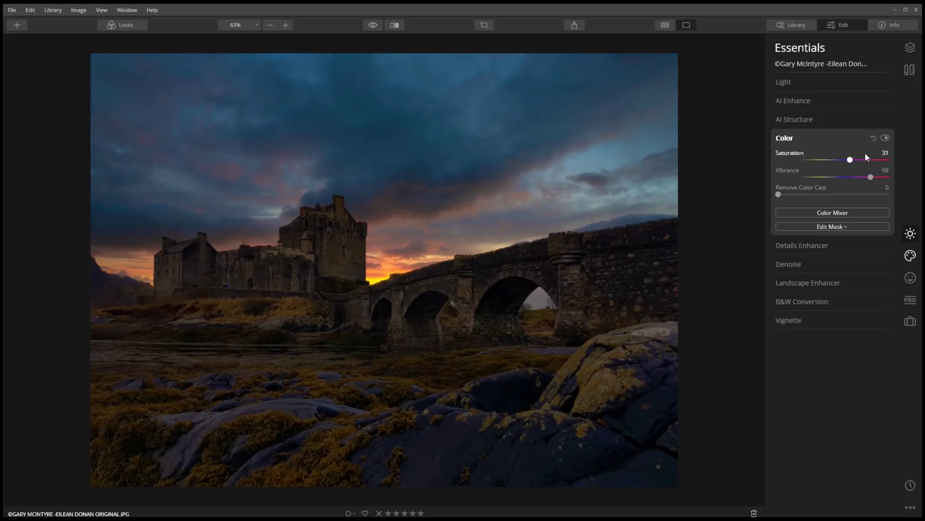
{"action": "double_click", "coordinate": [881, 152]}
{"action": "type", "text": "28"}
{"action": "key", "text": "Return"}
- Set Vibrance to 23 and toggle the Color adjustment off and on to compare
{"action": "double_click", "coordinate": [885, 170]}
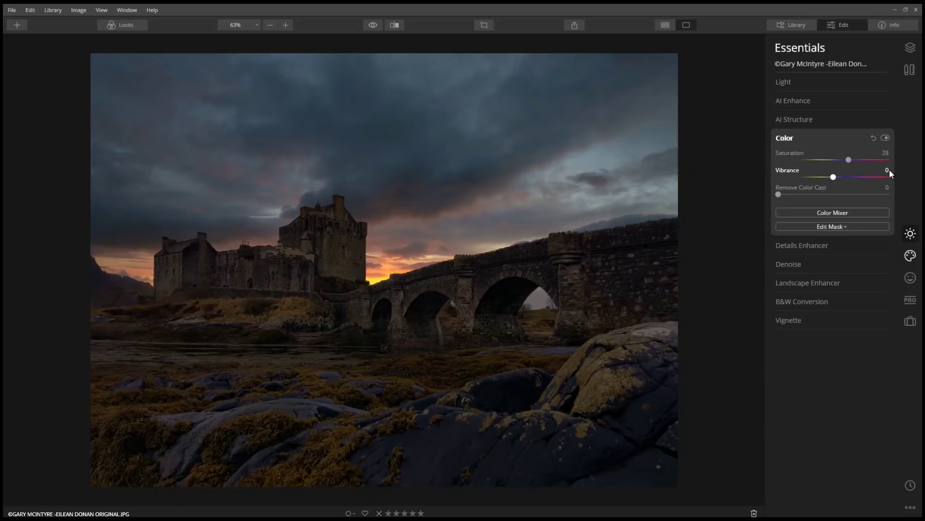
{"action": "left_click", "coordinate": [889, 169]}
{"action": "type", "text": "23"}
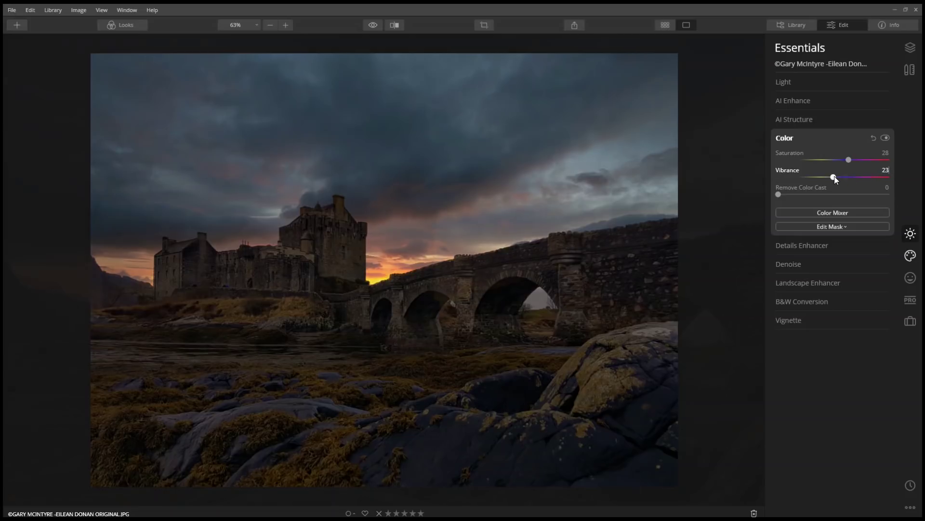
{"action": "key", "text": "ctrl+1"}
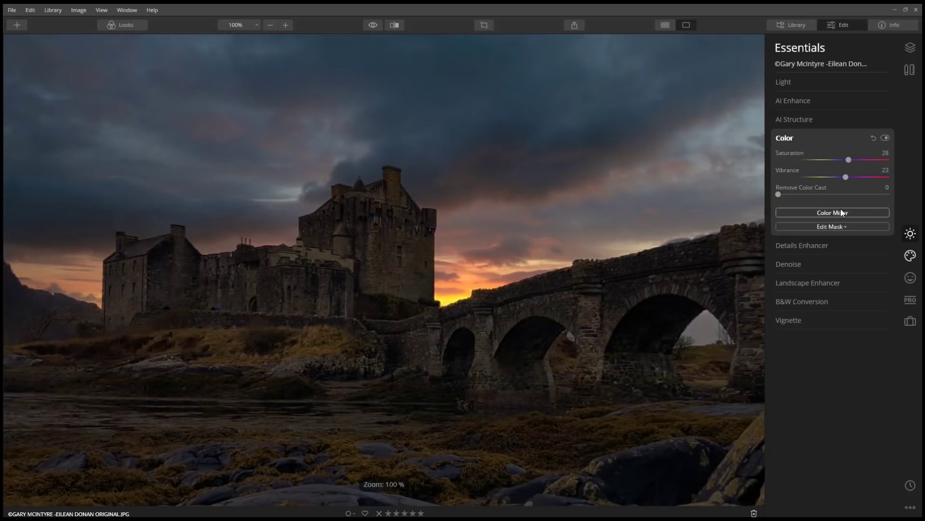
{"action": "left_click", "coordinate": [886, 138]}
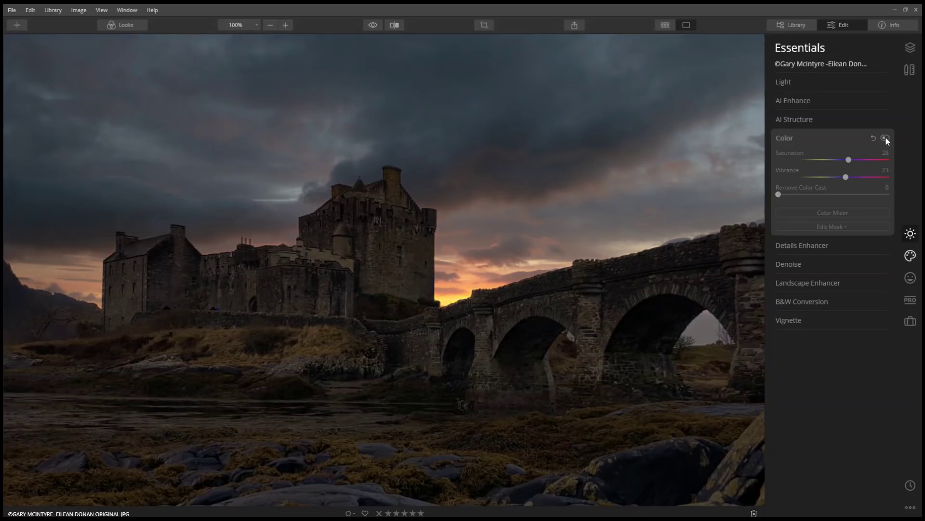
{"action": "left_click", "coordinate": [886, 138]}
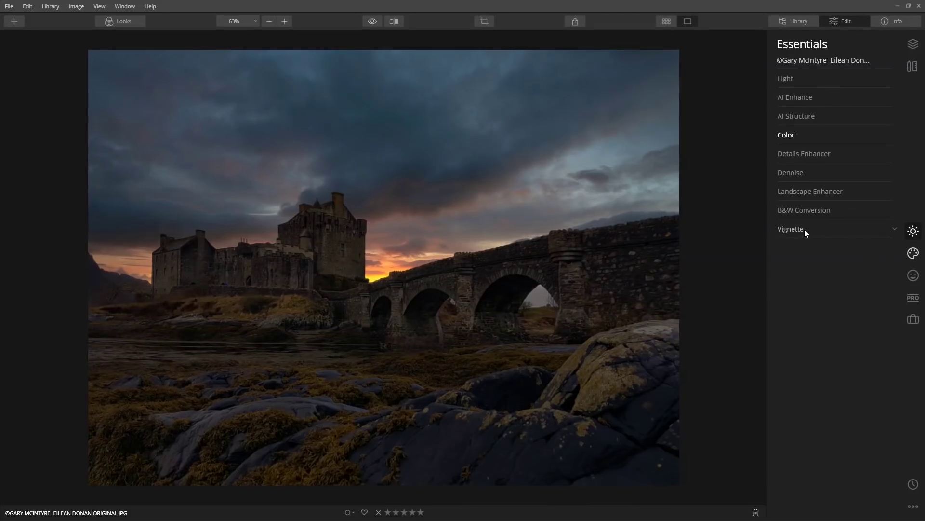
- Set the Vignette Amount to -100 and Size to 0
{"action": "left_click", "coordinate": [804, 230]}
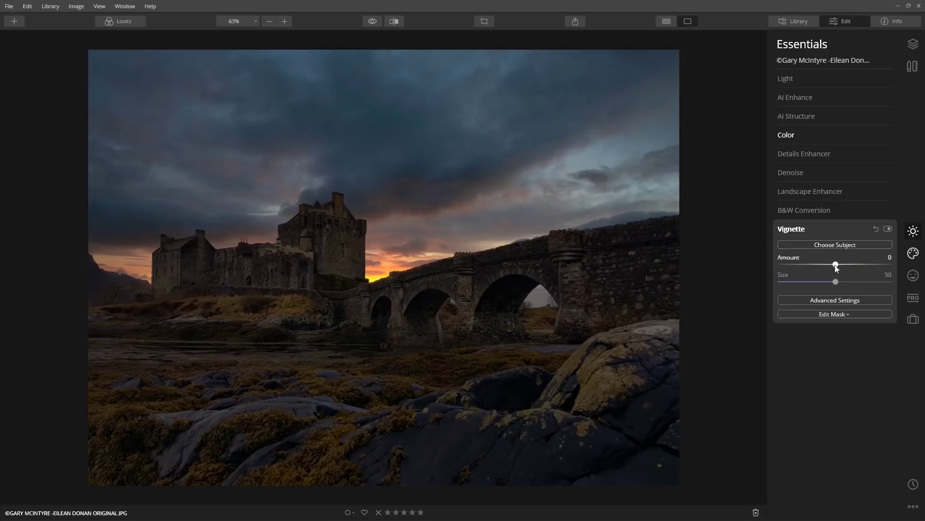
{"action": "mouse_move", "coordinate": [836, 265]}
{"action": "left_mouse_down"}
{"action": "mouse_move", "coordinate": [775, 268]}
{"action": "mouse_move", "coordinate": [894, 278]}
{"action": "mouse_move", "coordinate": [835, 278]}
{"action": "left_mouse_up"}
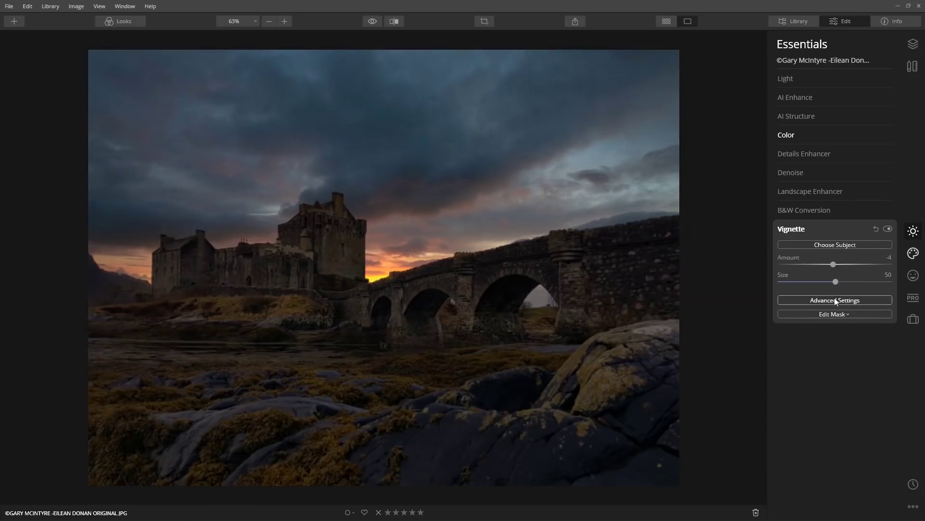
{"action": "left_click", "coordinate": [835, 300]}
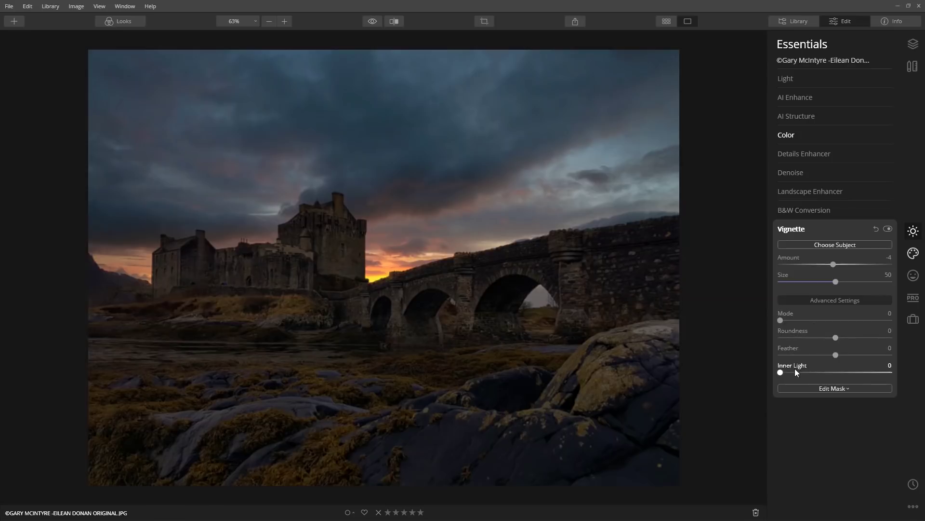
{"action": "left_click_drag", "start_coordinate": [780, 373], "coordinate": [841, 380]}
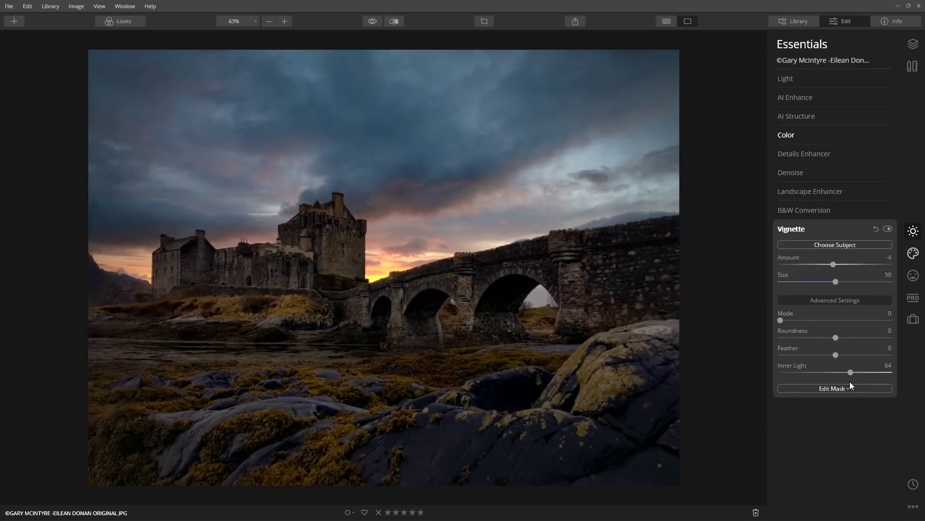
{"action": "left_click", "coordinate": [878, 228]}
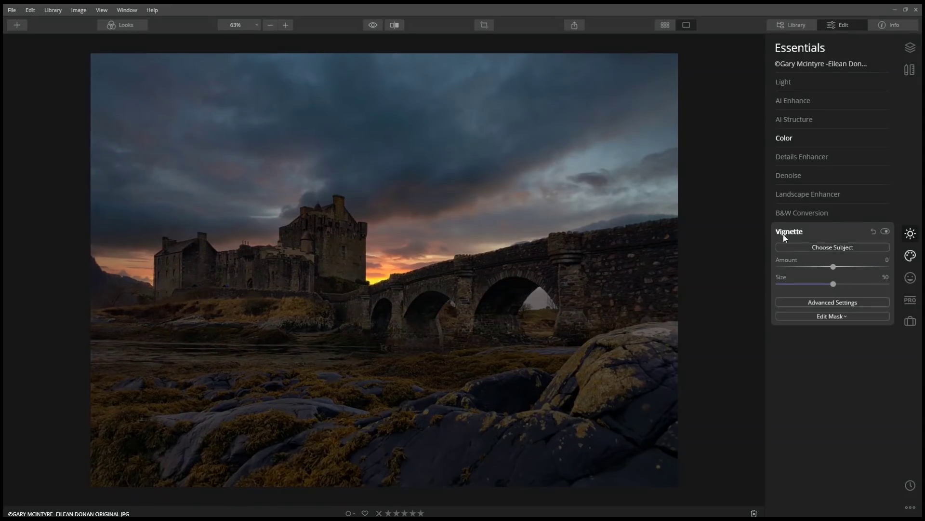
{"action": "left_click_drag", "start_coordinate": [834, 267], "coordinate": [771, 268]}
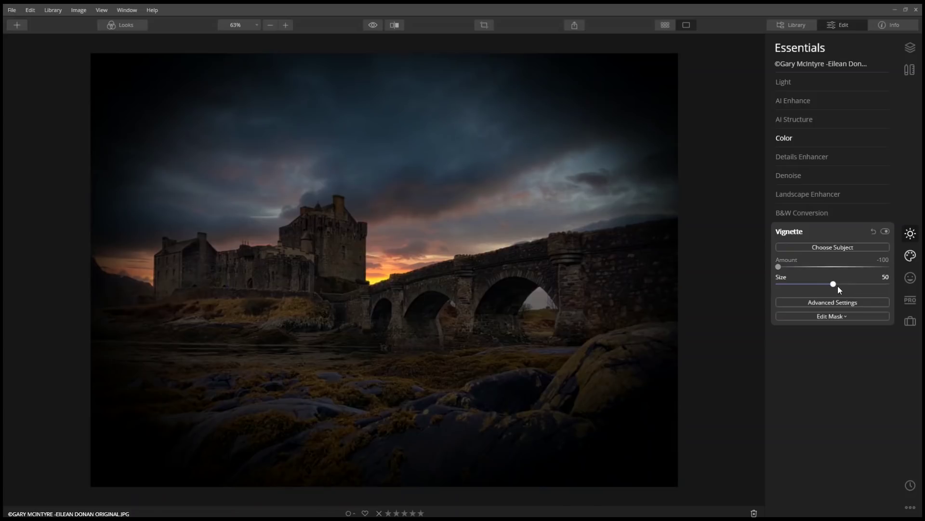
{"action": "left_click_drag", "start_coordinate": [833, 285], "coordinate": [765, 291]}
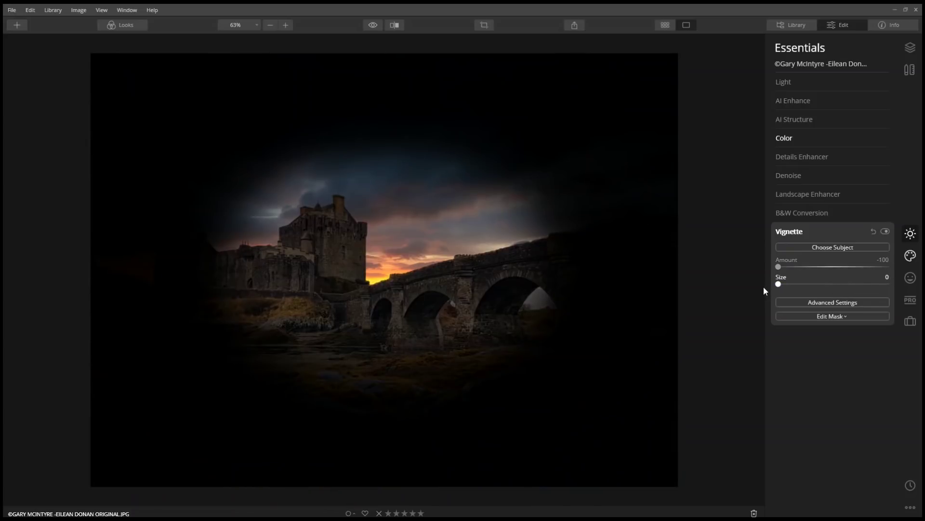
- Place the vignette's centre on the castle
{"action": "left_click", "coordinate": [834, 248]}
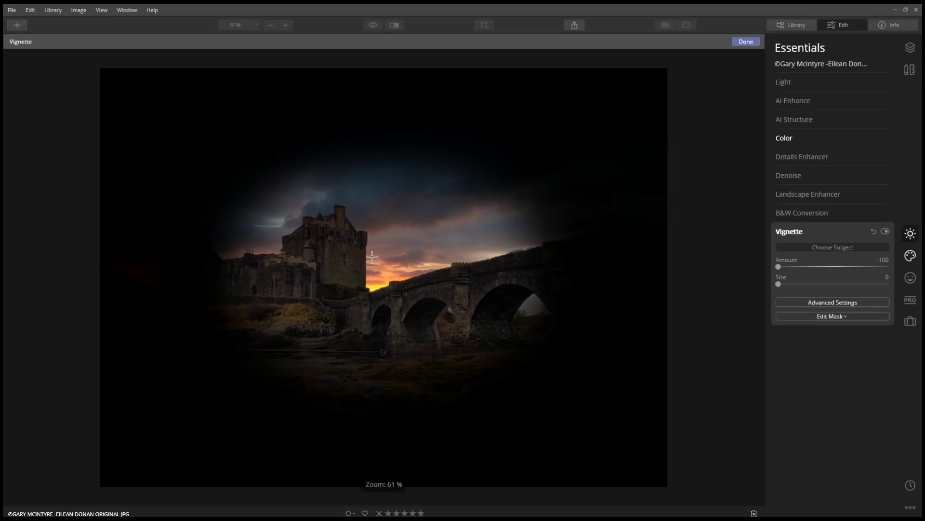
{"action": "left_click", "coordinate": [342, 259]}
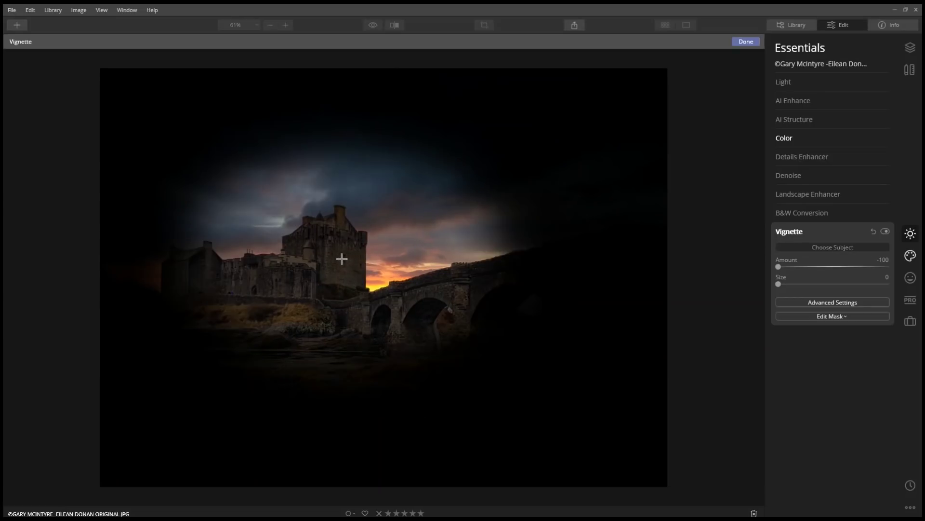
{"action": "left_click", "coordinate": [349, 267]}
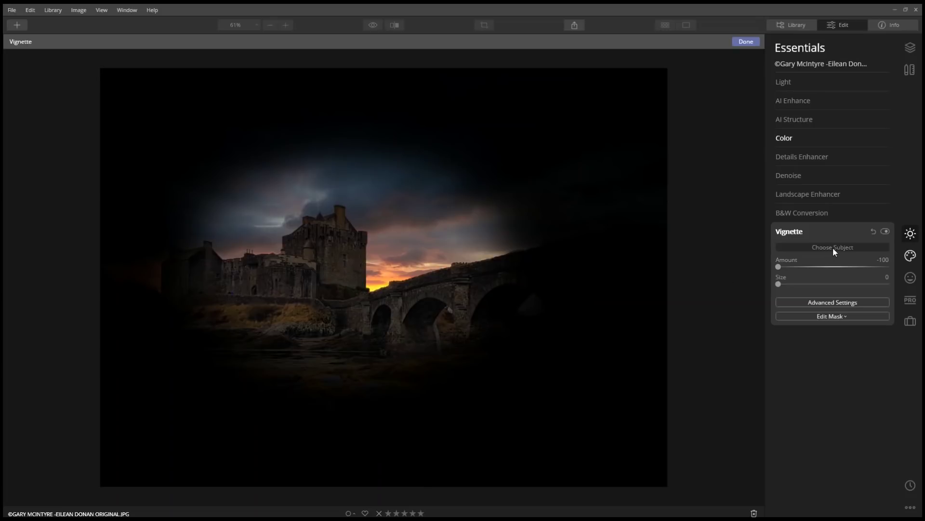
{"action": "left_click", "coordinate": [746, 42]}
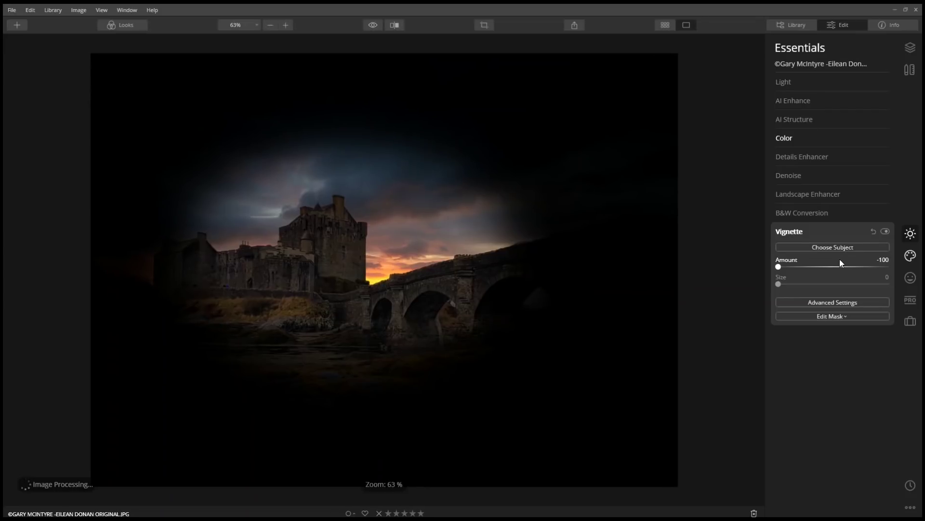
- Set vignette Roundness 22, Feather 68, Amount -60, Size 7, Inner Light 88, then hide it to compare
{"action": "left_click", "coordinate": [834, 302]}
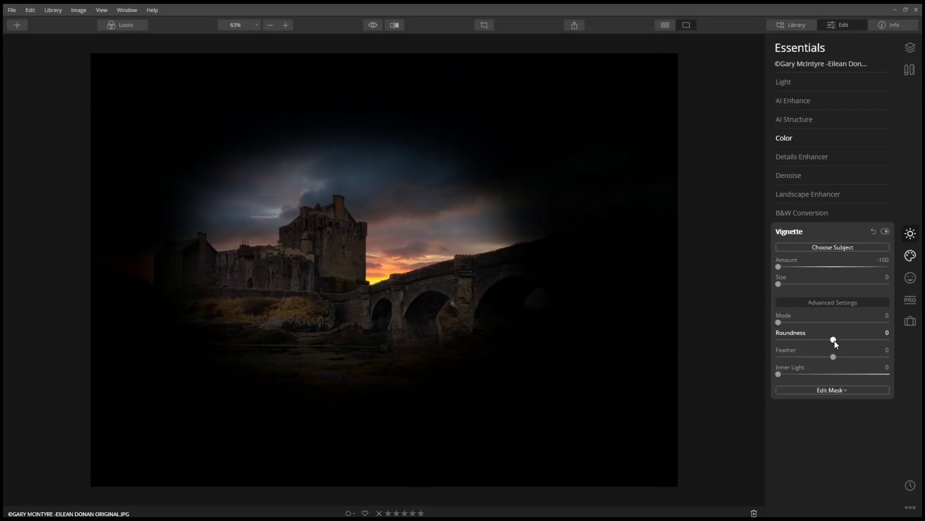
{"action": "left_click_drag", "start_coordinate": [835, 340], "coordinate": [881, 367]}
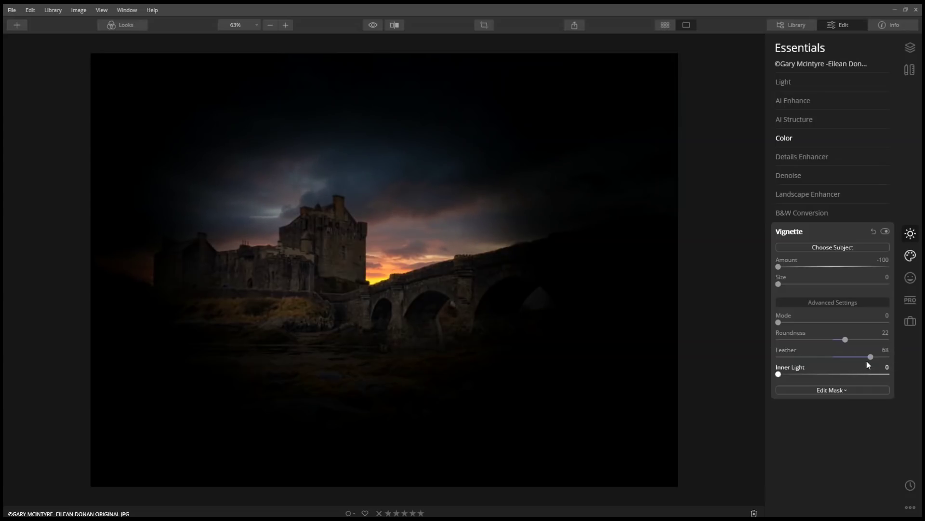
{"action": "left_click_drag", "start_coordinate": [779, 268], "coordinate": [802, 273]}
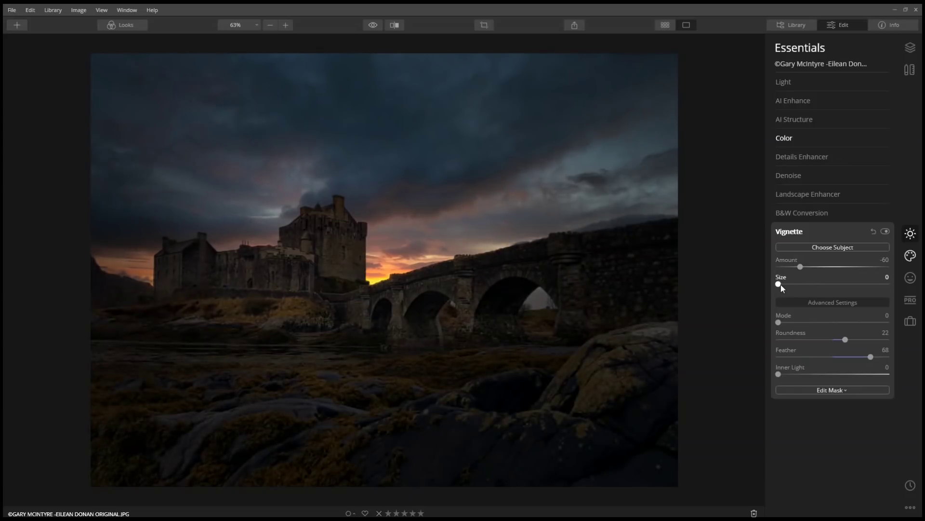
{"action": "mouse_move", "coordinate": [781, 284]}
{"action": "left_mouse_down"}
{"action": "mouse_move", "coordinate": [820, 283]}
{"action": "mouse_move", "coordinate": [766, 282]}
{"action": "mouse_move", "coordinate": [838, 288]}
{"action": "mouse_move", "coordinate": [782, 293]}
{"action": "left_mouse_up"}
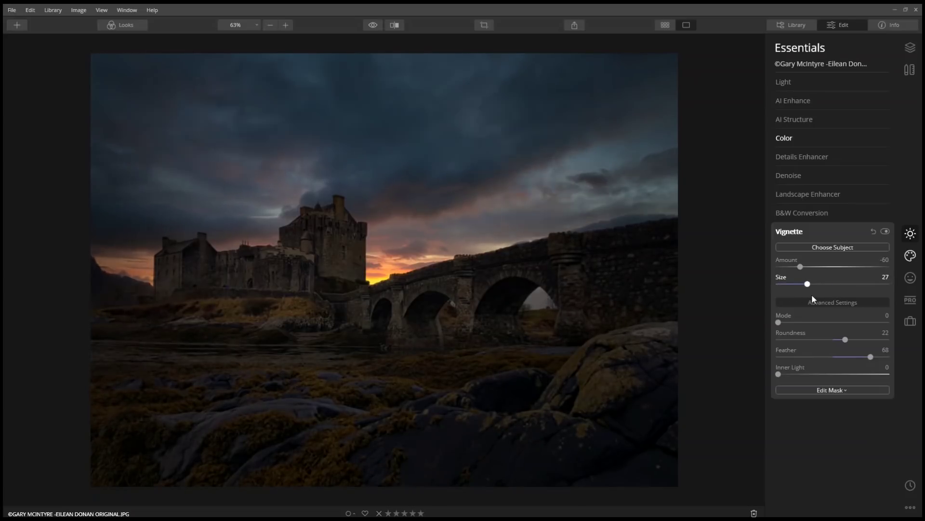
{"action": "left_click_drag", "start_coordinate": [812, 294], "coordinate": [788, 295]}
{"action": "left_click_drag", "start_coordinate": [780, 377], "coordinate": [865, 378]}
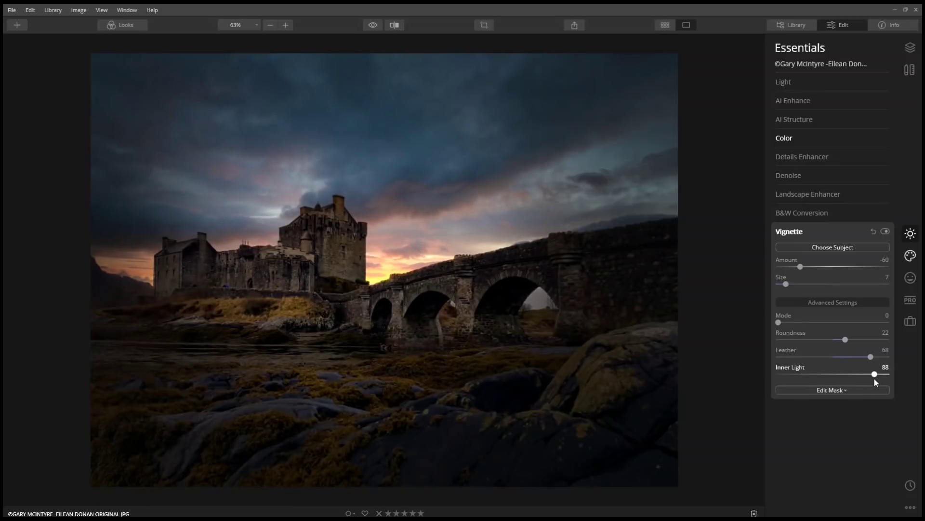
{"action": "left_click", "coordinate": [887, 232]}
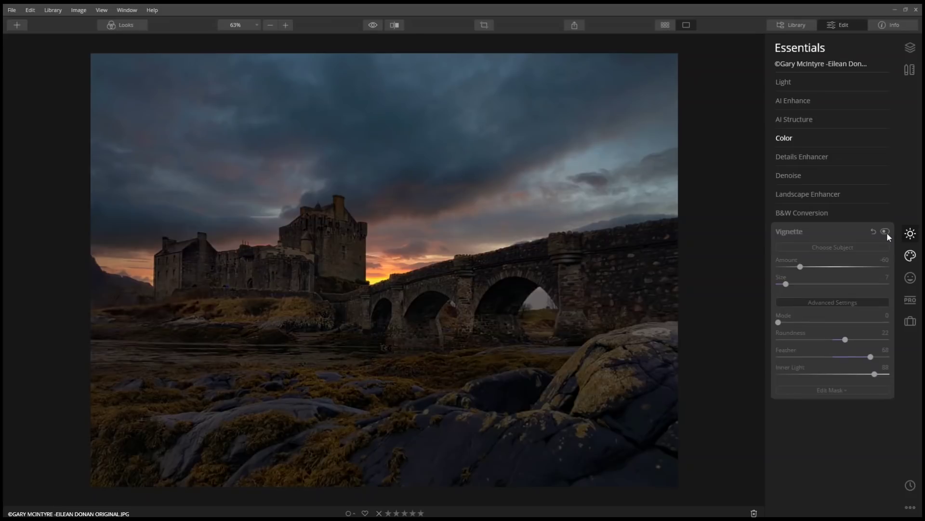
- Turn the vignette back on and move its centre to the castle's base by the bridge
{"action": "left_click", "coordinate": [887, 232]}
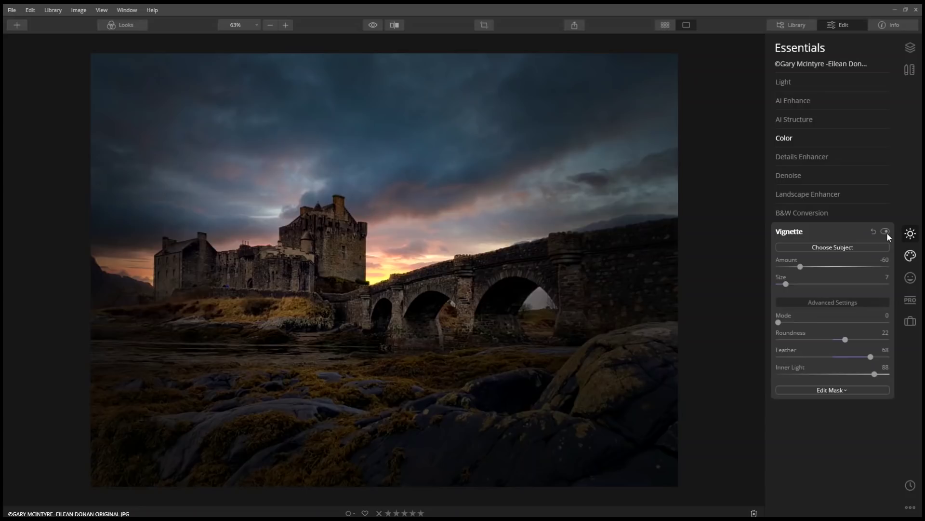
{"action": "left_click", "coordinate": [829, 246]}
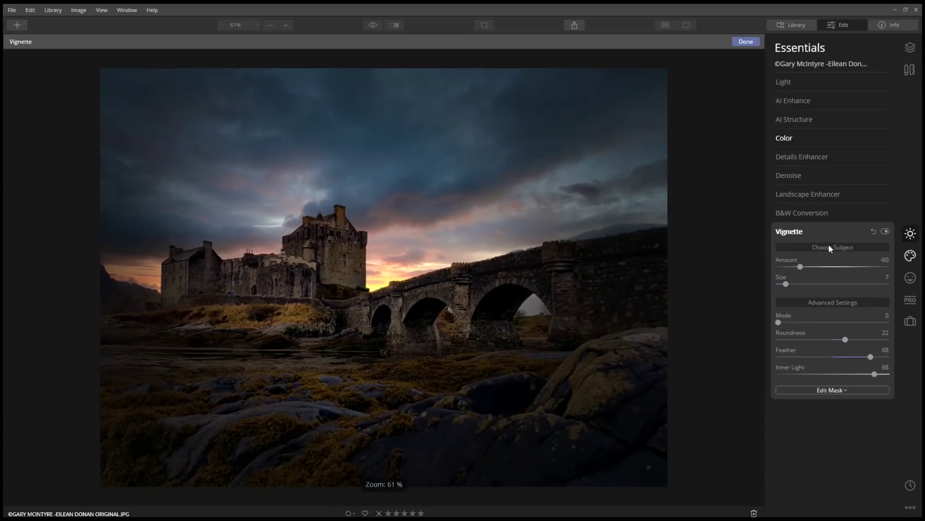
{"action": "left_click", "coordinate": [341, 311]}
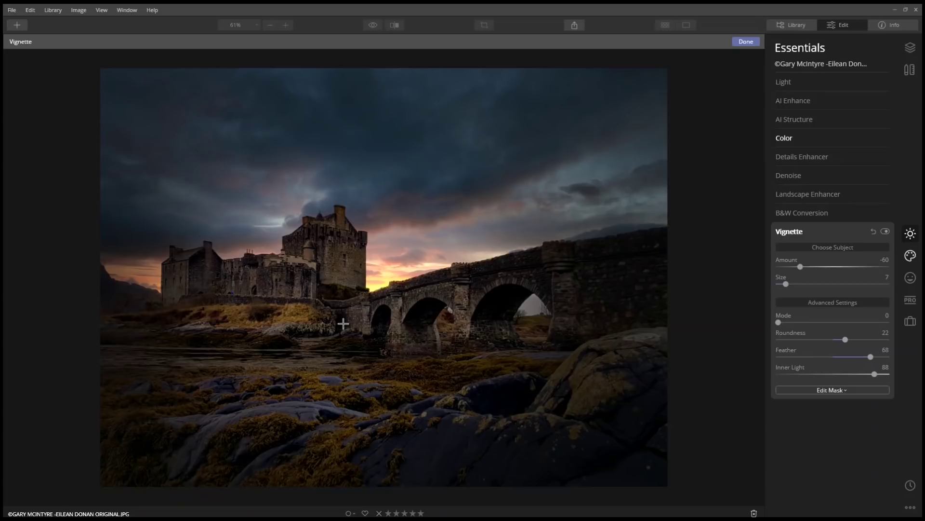
{"action": "left_click", "coordinate": [746, 41]}
- Set AI Structure to Amount 23 with Boost 14
{"action": "left_click", "coordinate": [795, 231]}
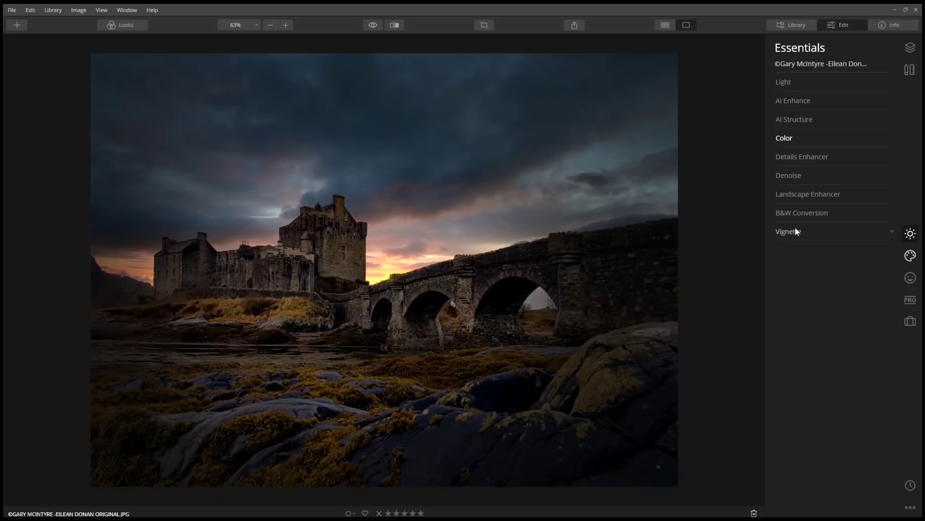
{"action": "left_click", "coordinate": [799, 120]}
{"action": "left_click_drag", "start_coordinate": [840, 143], "coordinate": [884, 146]}
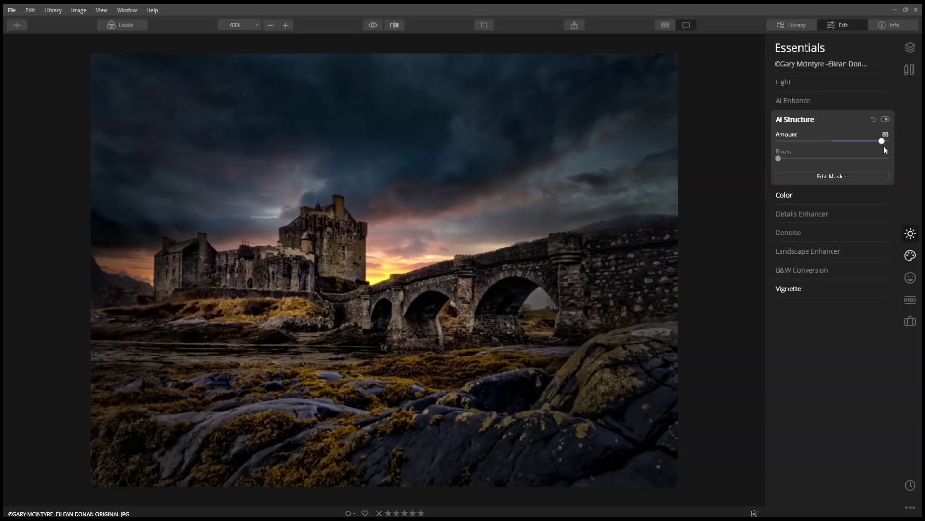
{"action": "left_click_drag", "start_coordinate": [885, 149], "coordinate": [849, 152]}
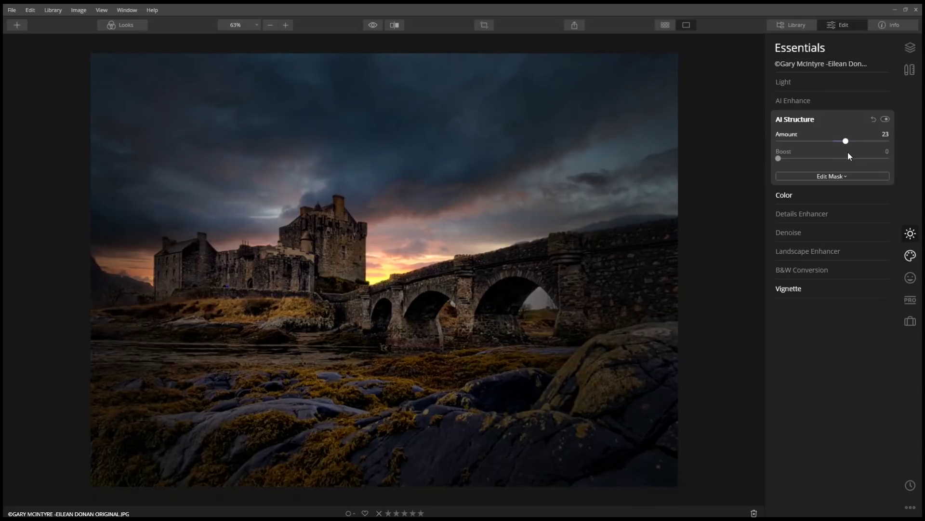
{"action": "left_click_drag", "start_coordinate": [779, 158], "coordinate": [793, 161]}
{"action": "left_click", "coordinate": [808, 119]}
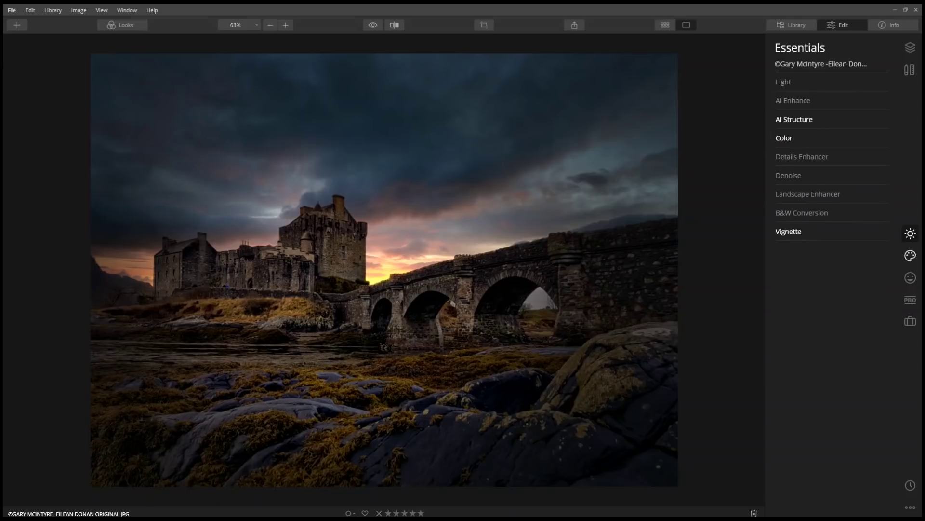
- Raise AI Accent in AI Enhance to 14
{"action": "left_click", "coordinate": [834, 100]}
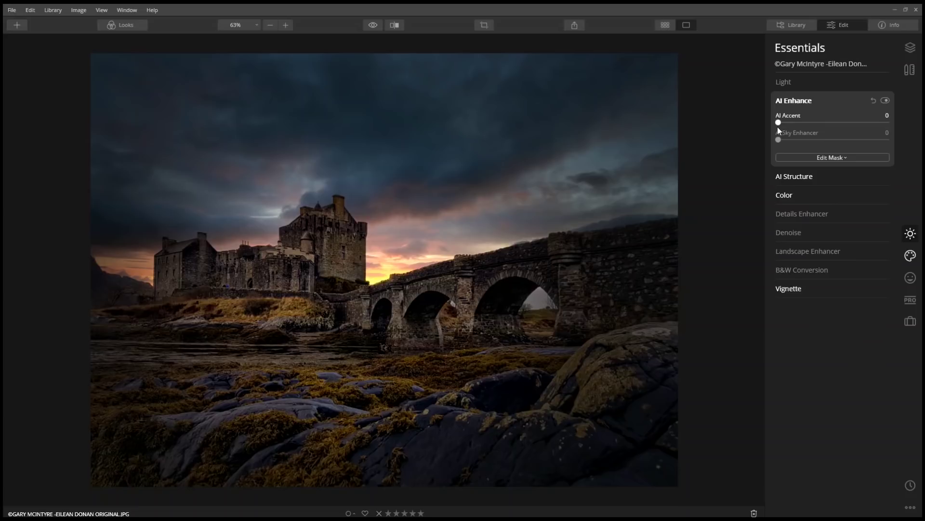
{"action": "mouse_move", "coordinate": [778, 122]}
{"action": "left_mouse_down"}
{"action": "mouse_move", "coordinate": [898, 129]}
{"action": "mouse_move", "coordinate": [789, 131]}
{"action": "left_mouse_up"}
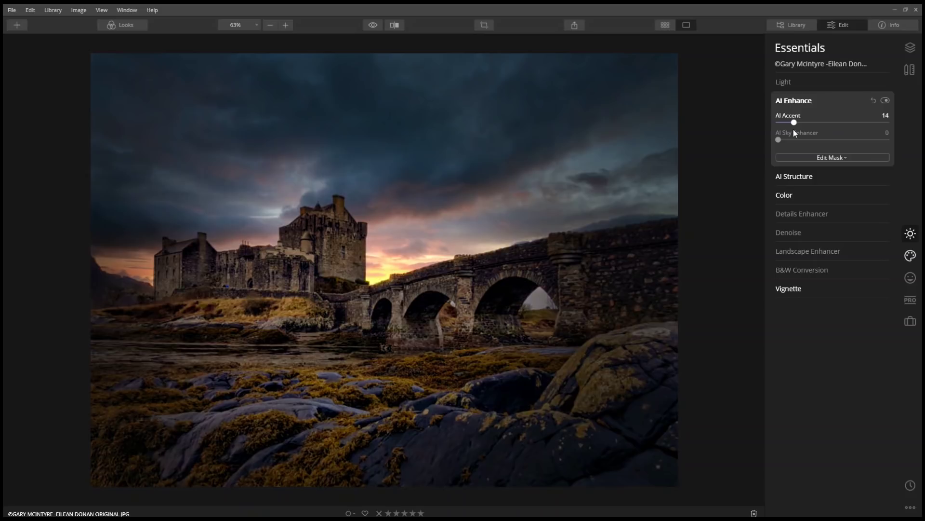
{"action": "left_click", "coordinate": [887, 100]}
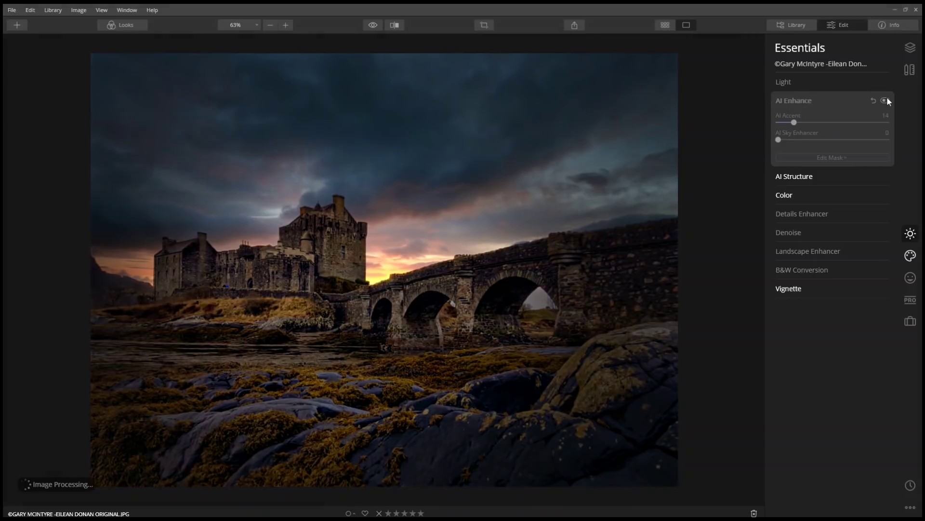
{"action": "left_click", "coordinate": [887, 99]}
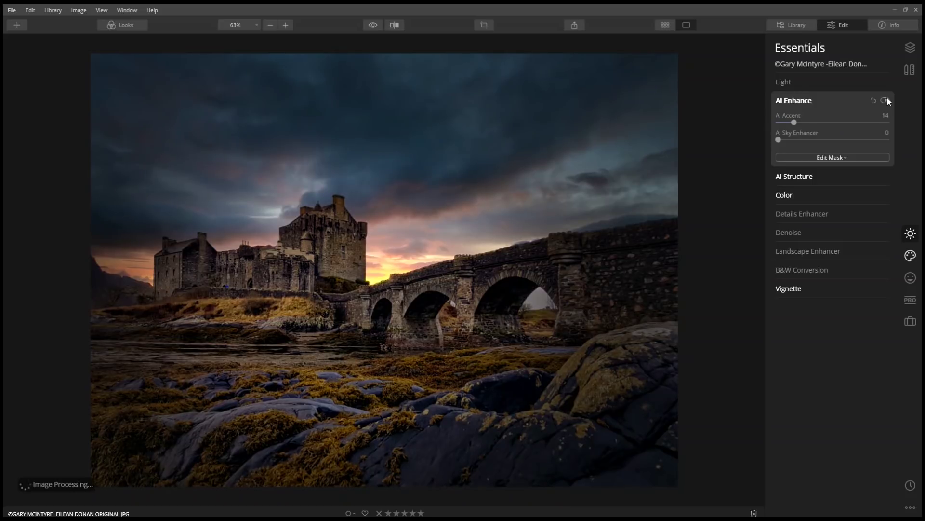